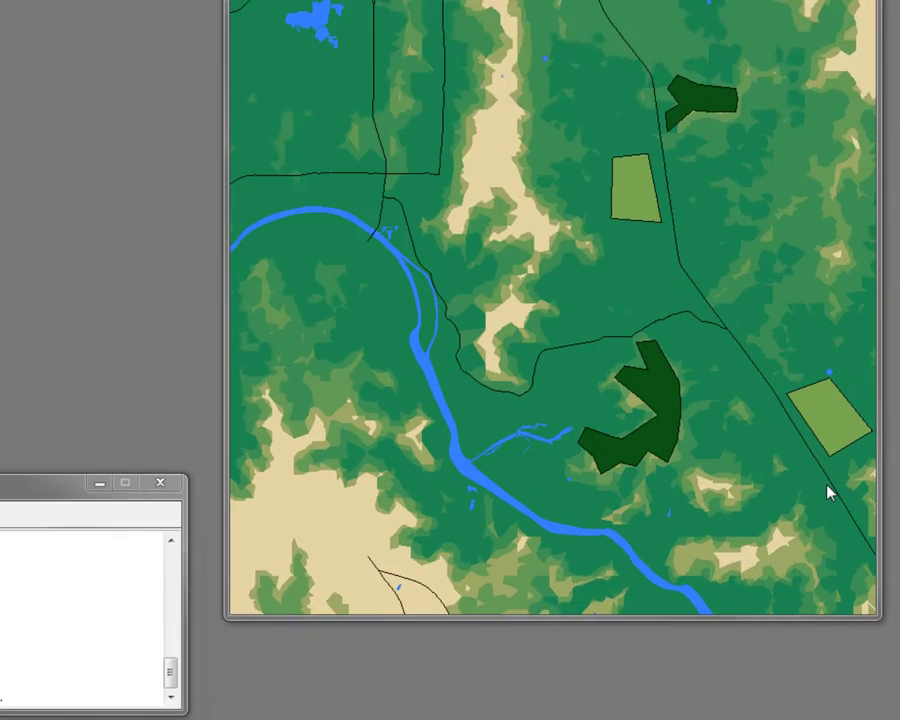
Create a new unit on Highway 431 from the Ural-4320 Truck, Leader pattern and name it Truck.
right_click(828, 492)
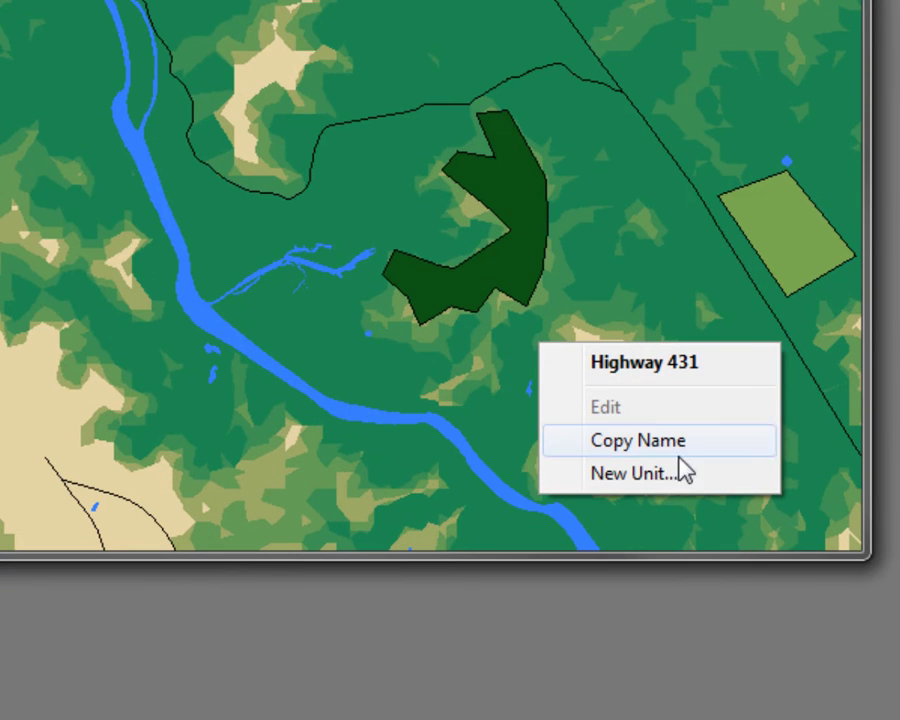
click(665, 478)
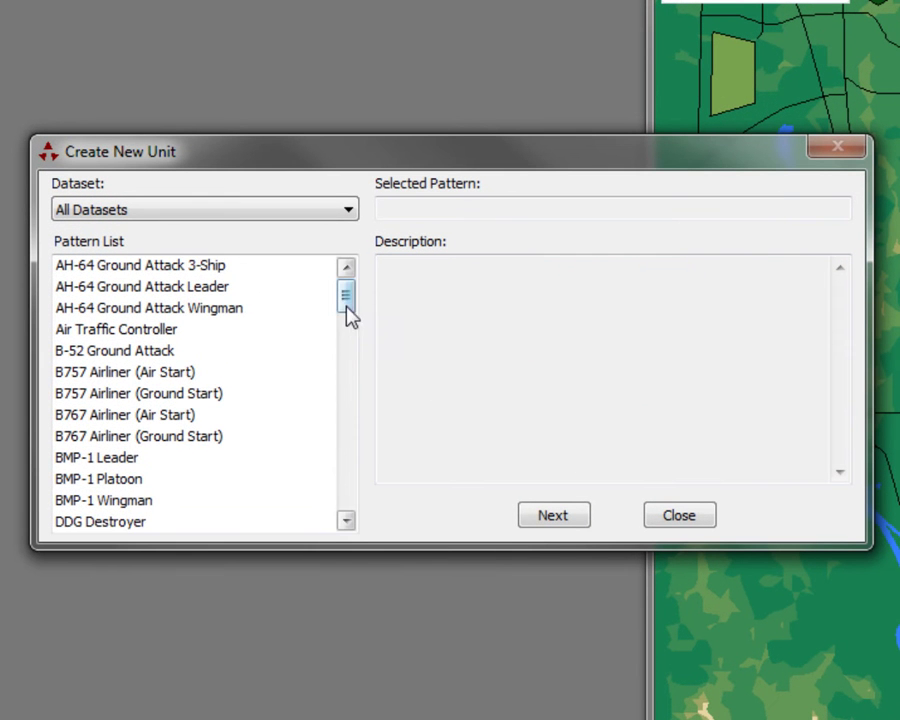
drag(346, 306, 338, 516)
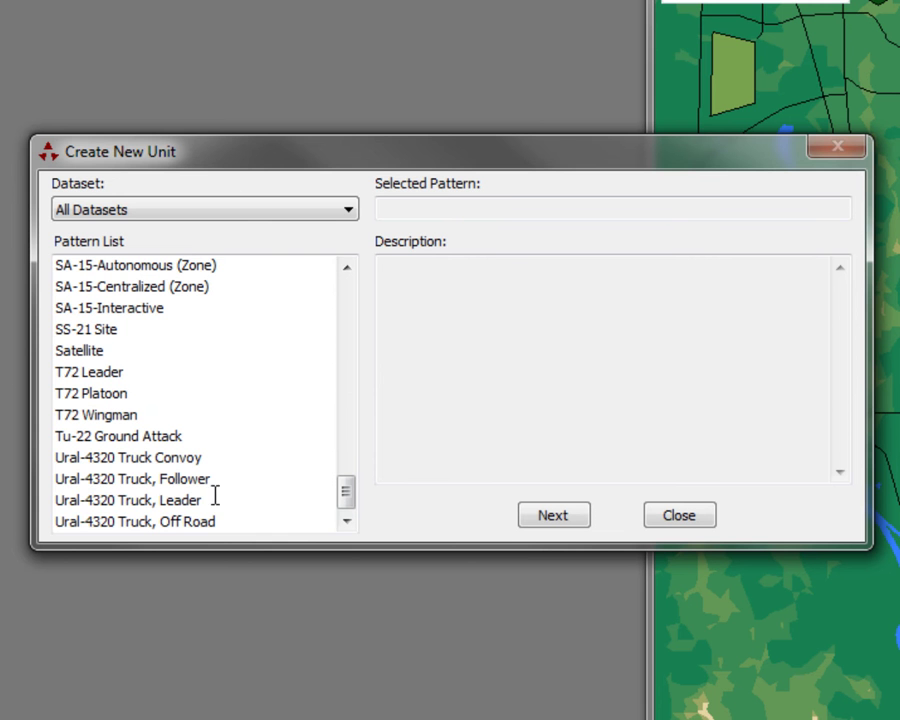
click(178, 499)
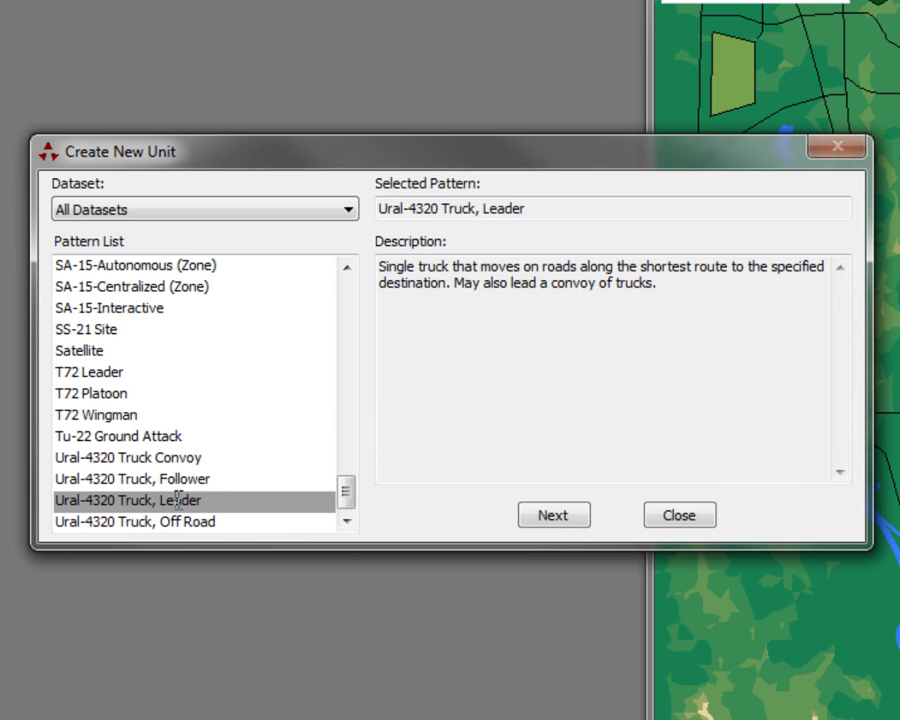
click(555, 516)
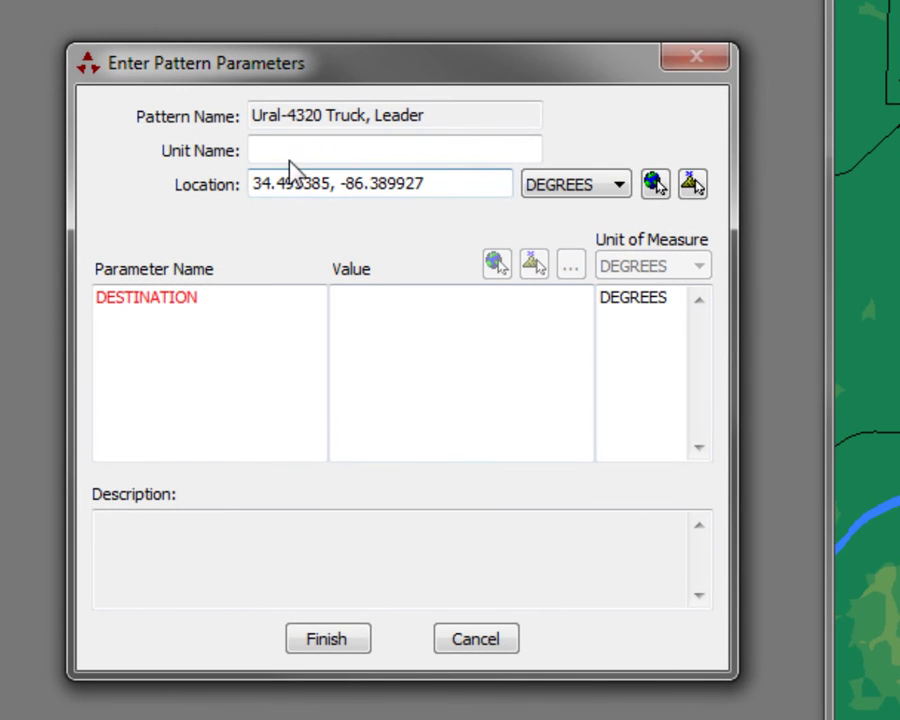
click(296, 150)
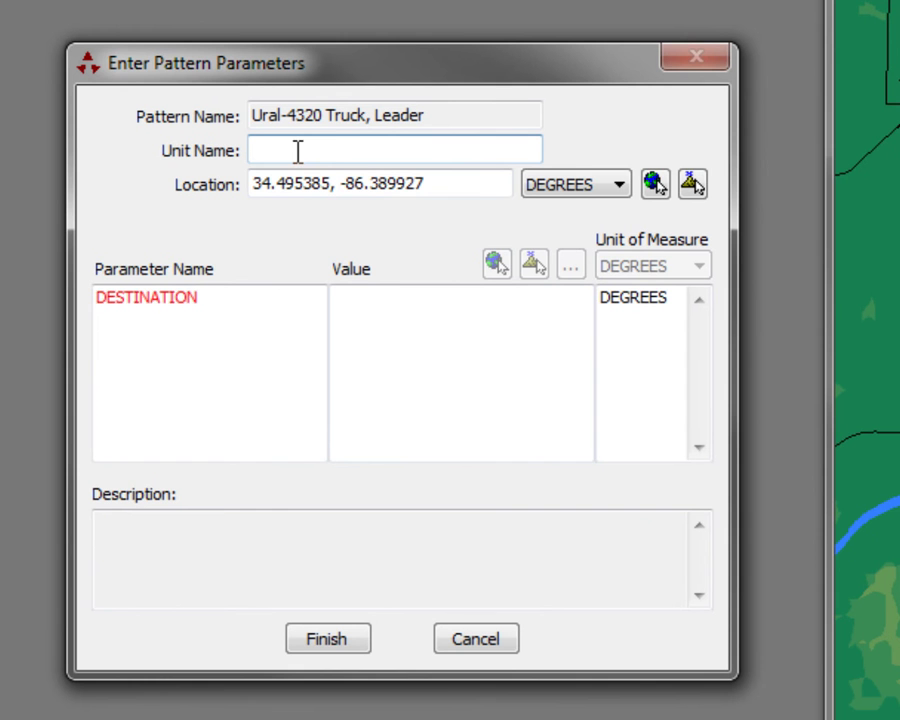
text(Truck)
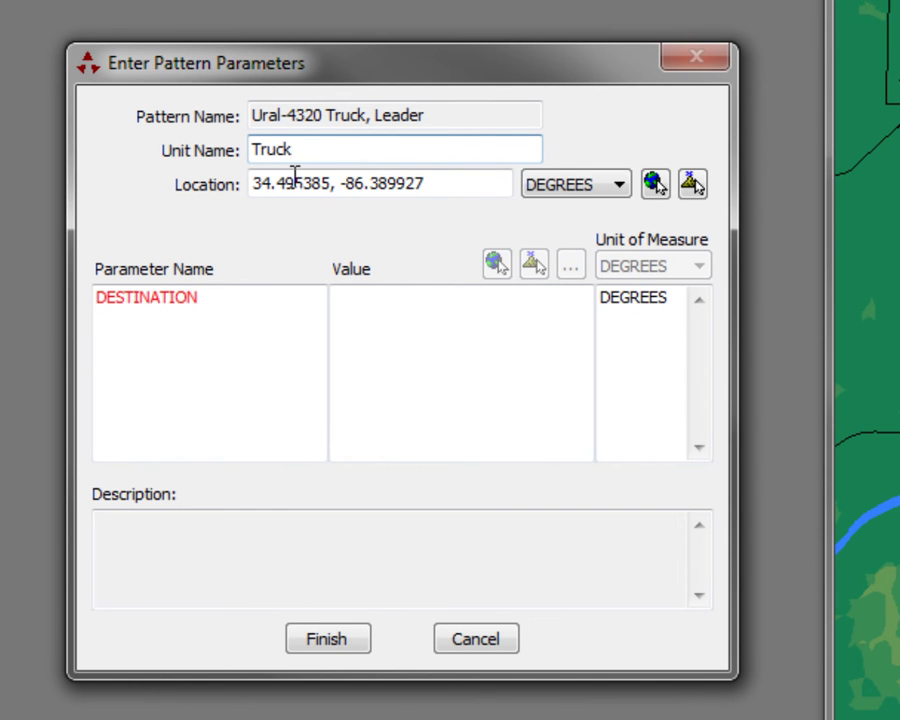
Pick the truck's destination from the map at the road vertex near 34.582822, -86.556962 and finish creating the unit.
click(145, 297)
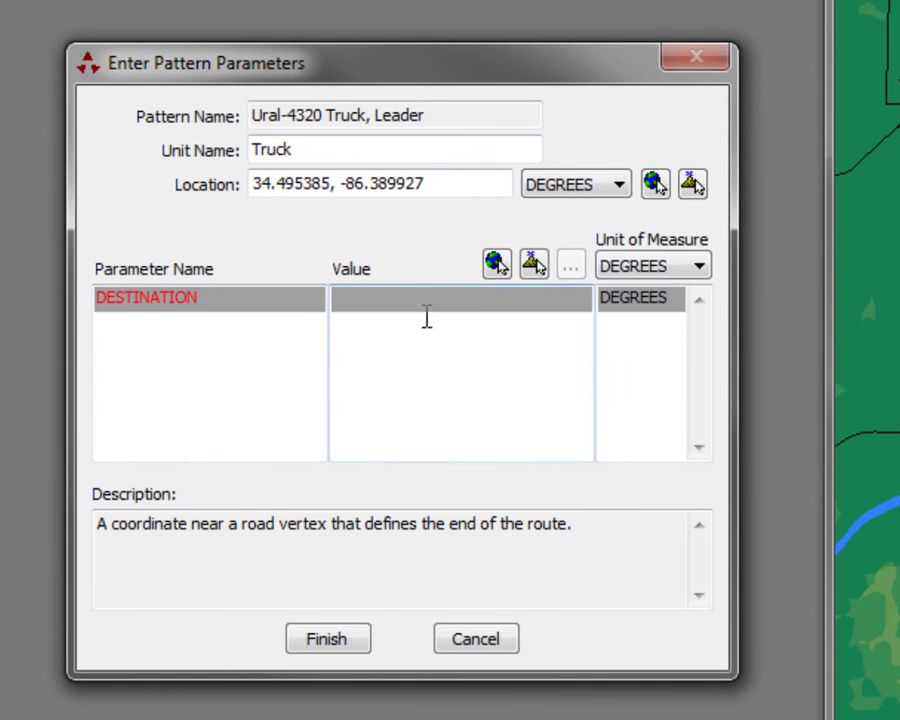
click(496, 264)
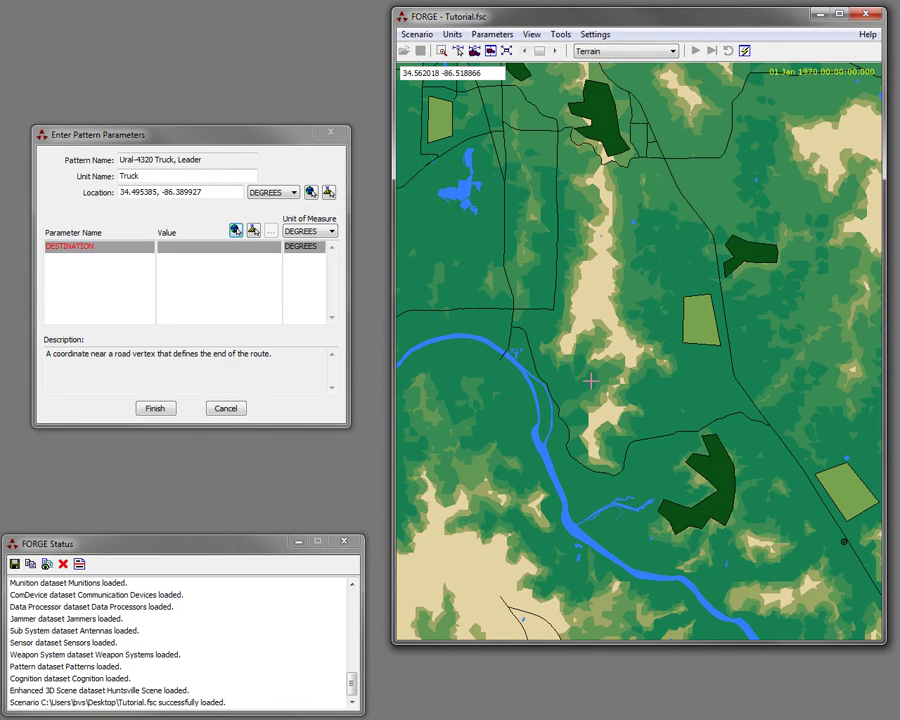
click(525, 331)
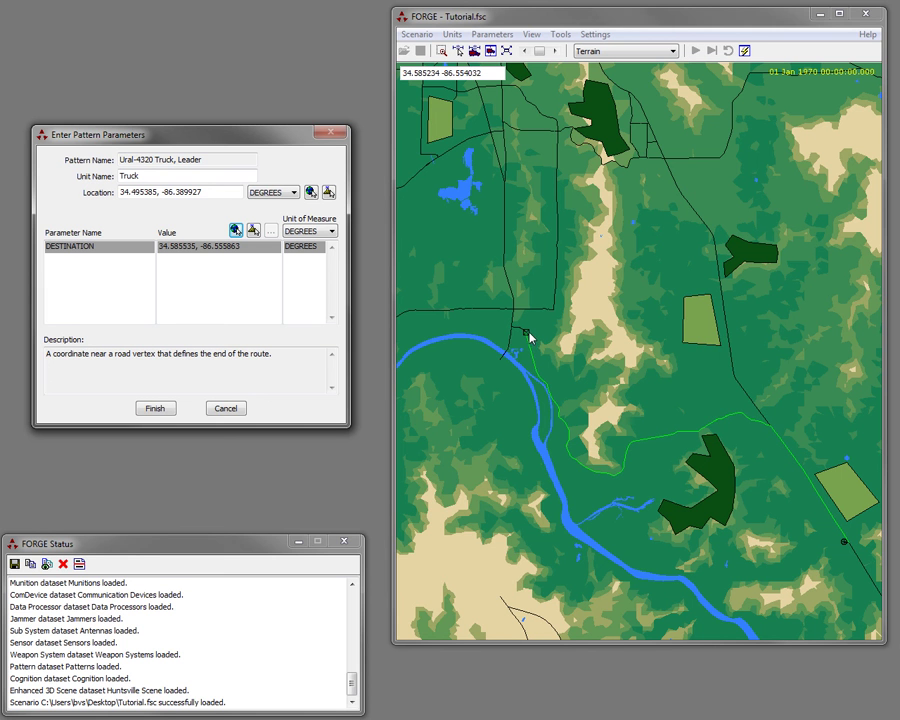
click(650, 156)
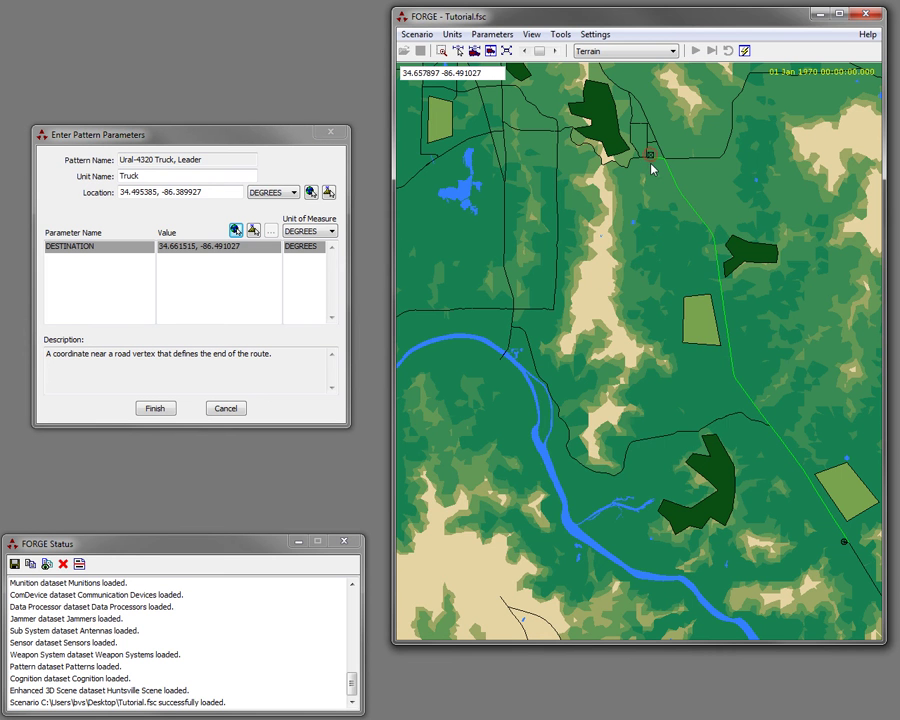
click(523, 339)
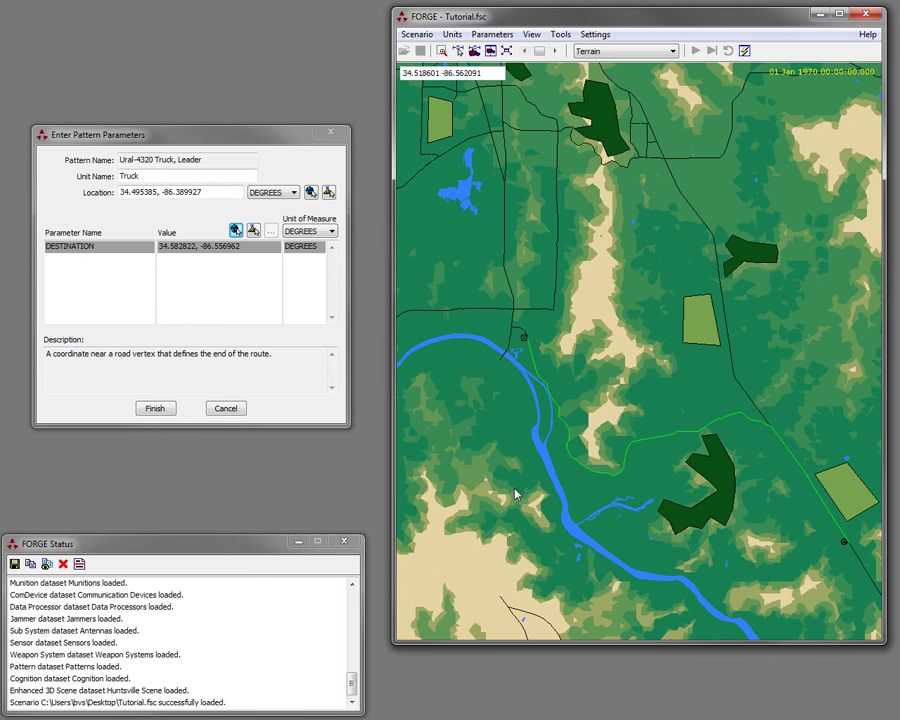
click(155, 409)
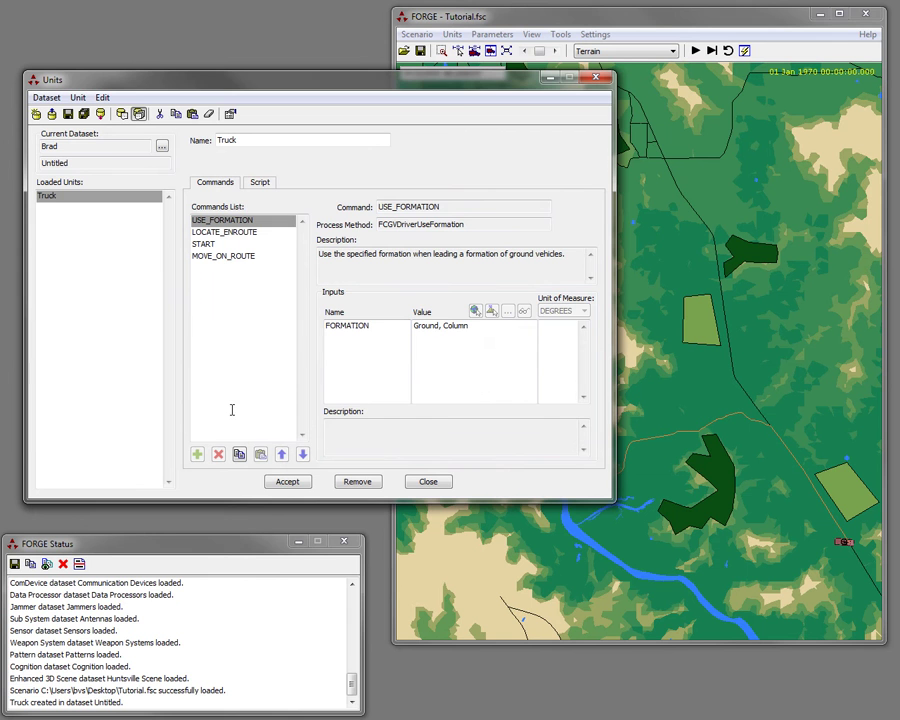
Move the Truck unit's LOCATE_ENROUTE location on the map slightly southeast to 34.492671, -86.388095.
click(843, 545)
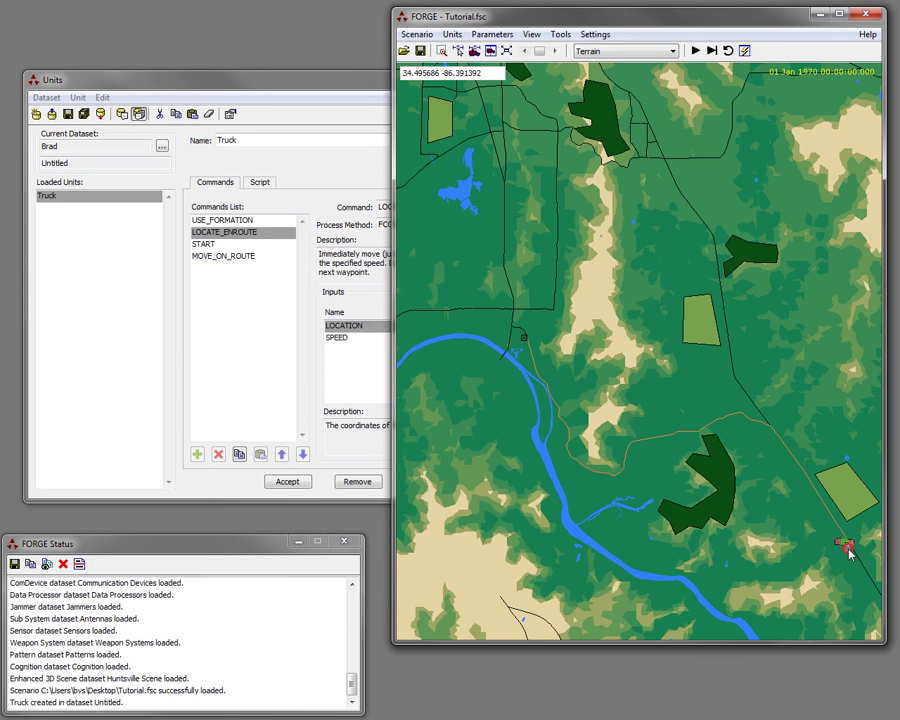
click(848, 553)
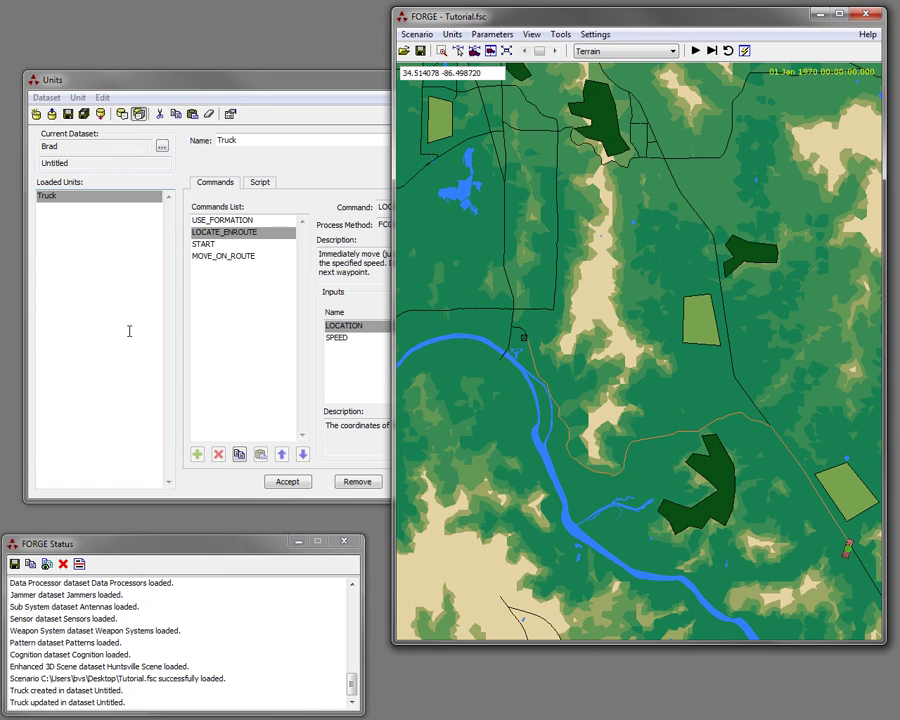
click(218, 118)
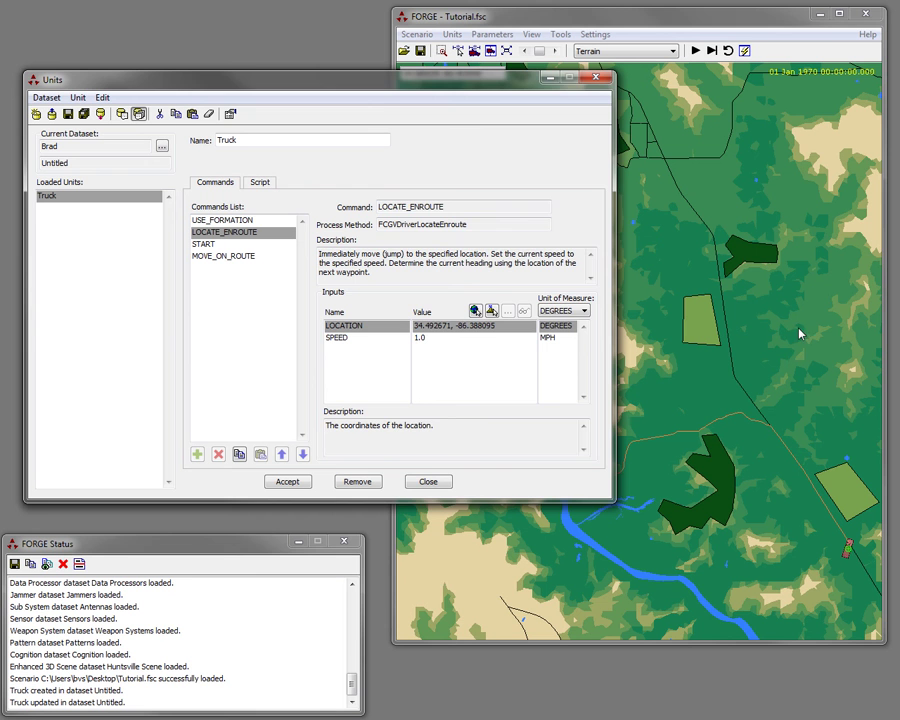
click(668, 390)
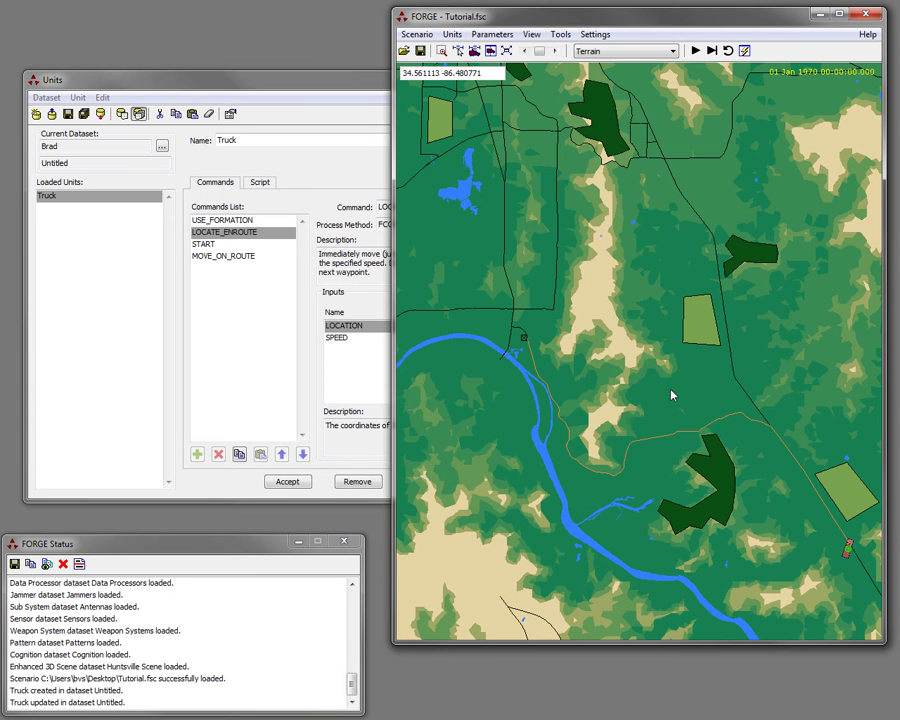
Create a new unit on Highway 431 ahead of the truck from the AH-64 Ground Attack Leader pattern, named Helo.
right_click(809, 466)
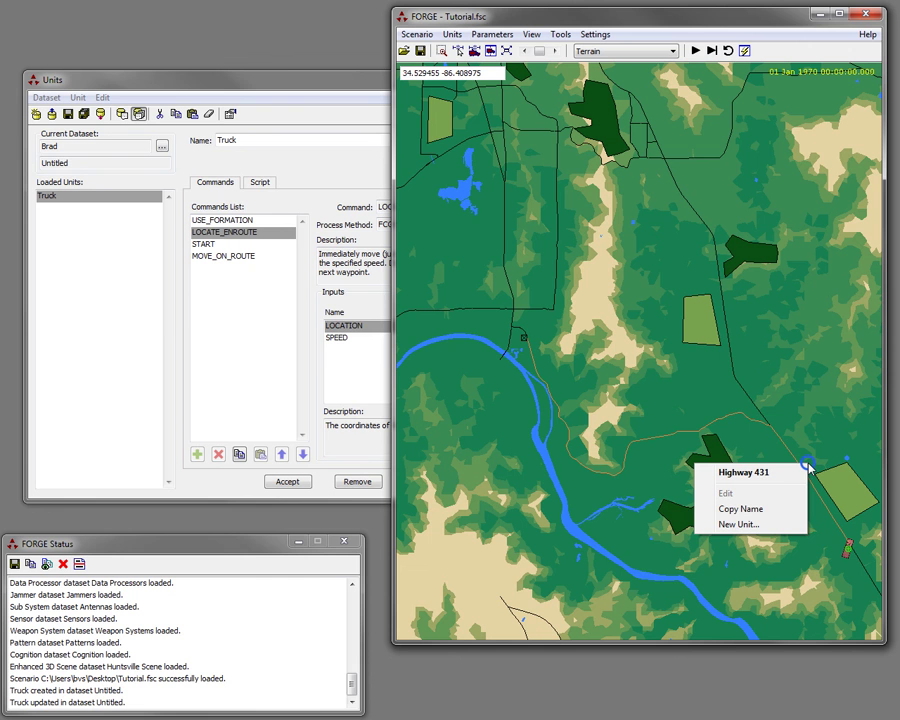
click(752, 527)
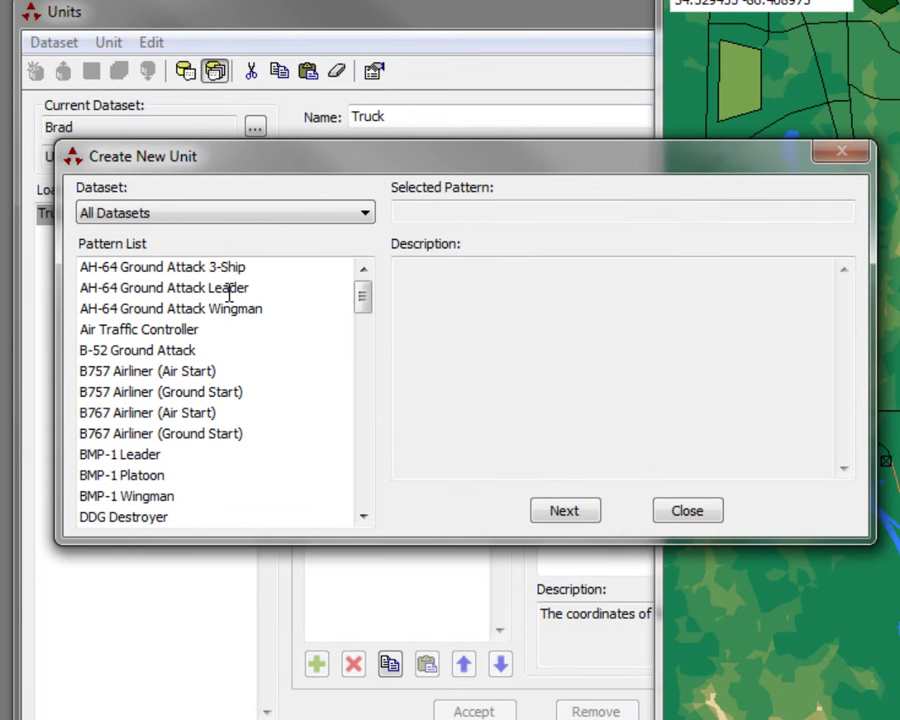
click(229, 289)
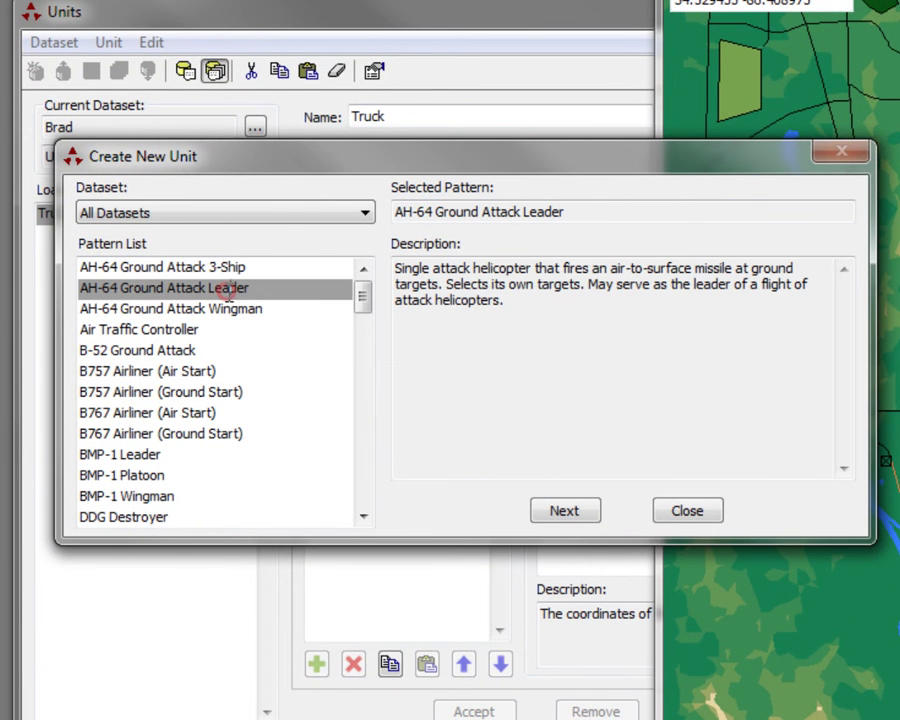
click(566, 508)
click(277, 177)
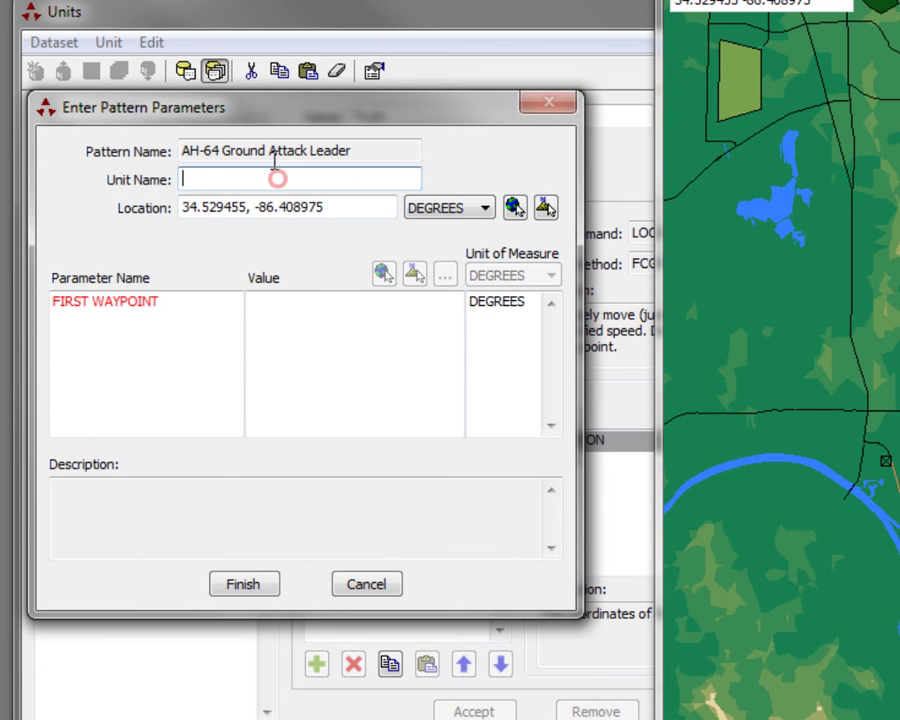
text(Helo)
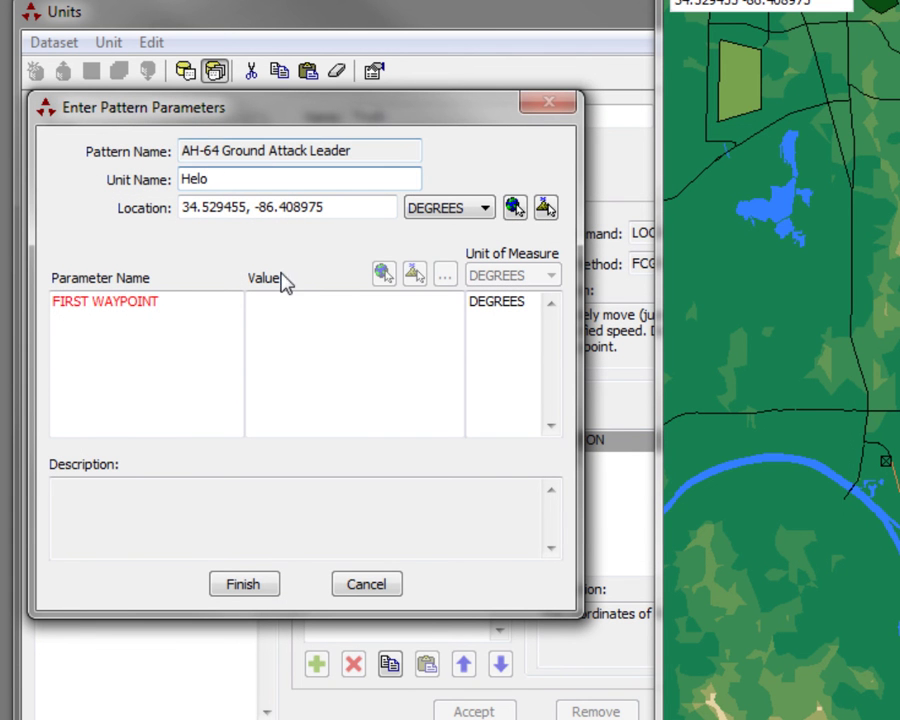
Pick the helicopter's first waypoint from the map beside the truck at 34.492068, -86.381502 and finish creating the unit.
click(281, 301)
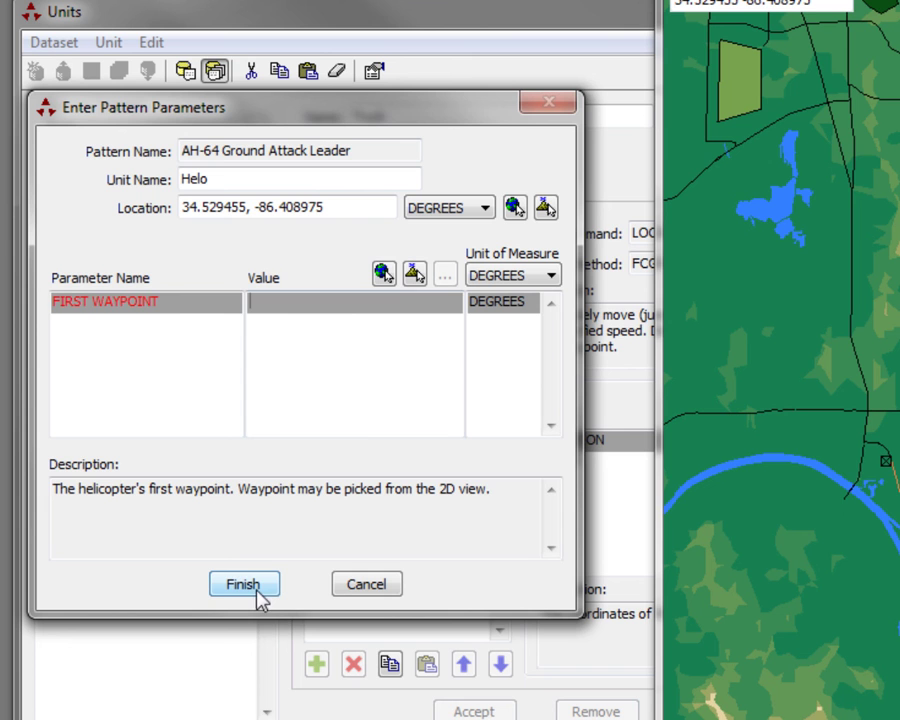
double_click(365, 306)
click(384, 273)
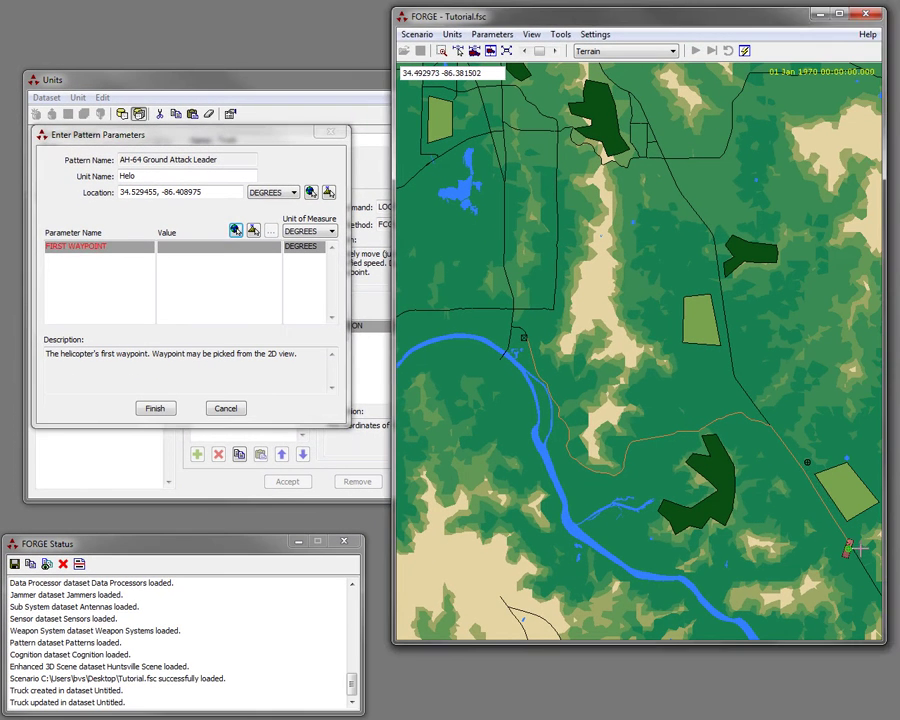
click(859, 547)
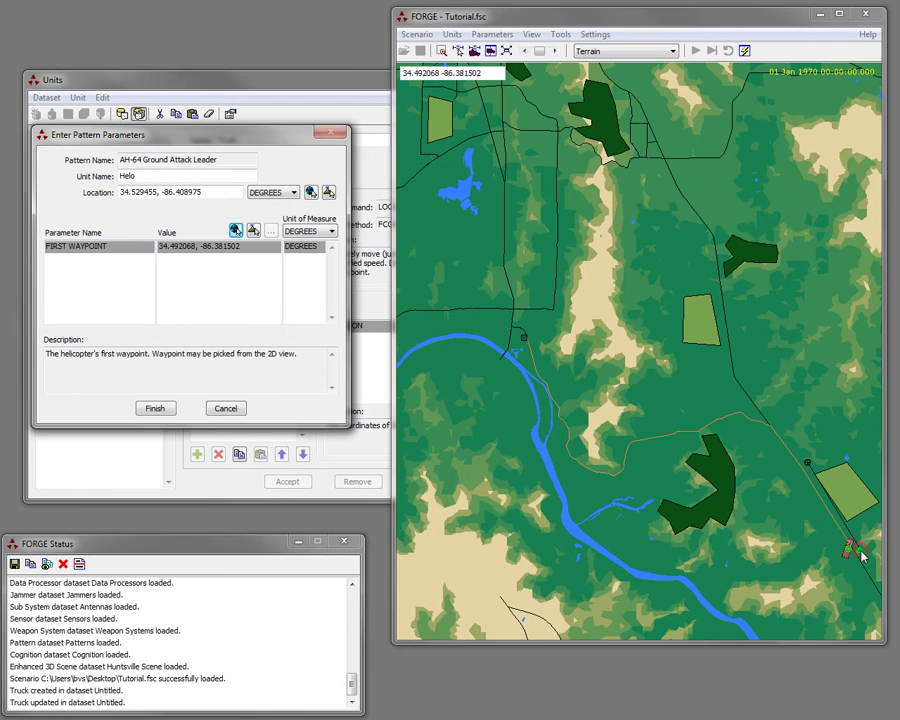
click(164, 418)
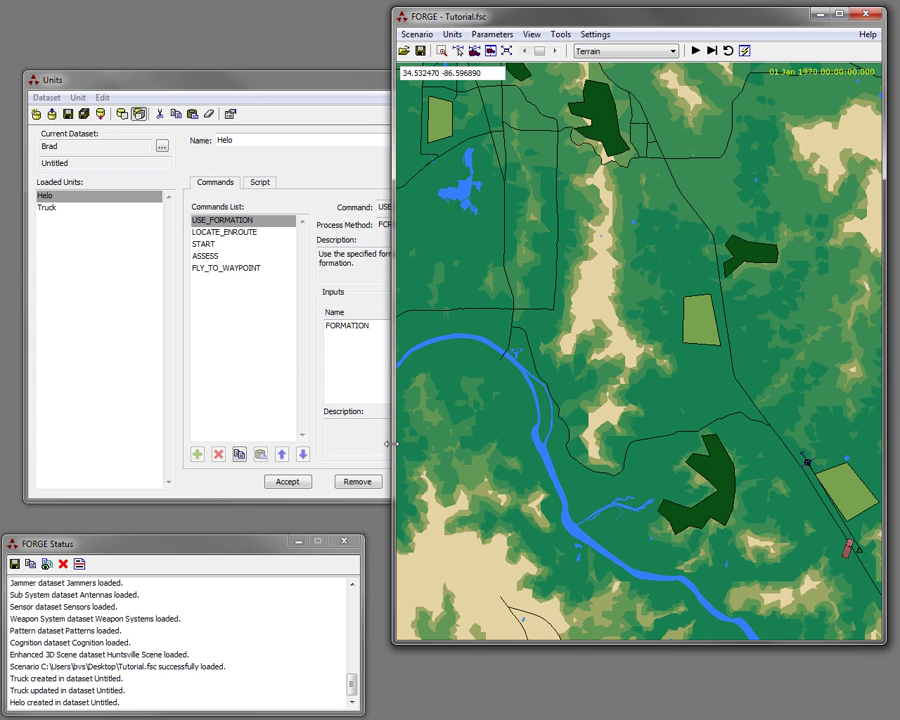
Run the scenario and watch how the Helo and Truck units behave along the highway.
click(441, 50)
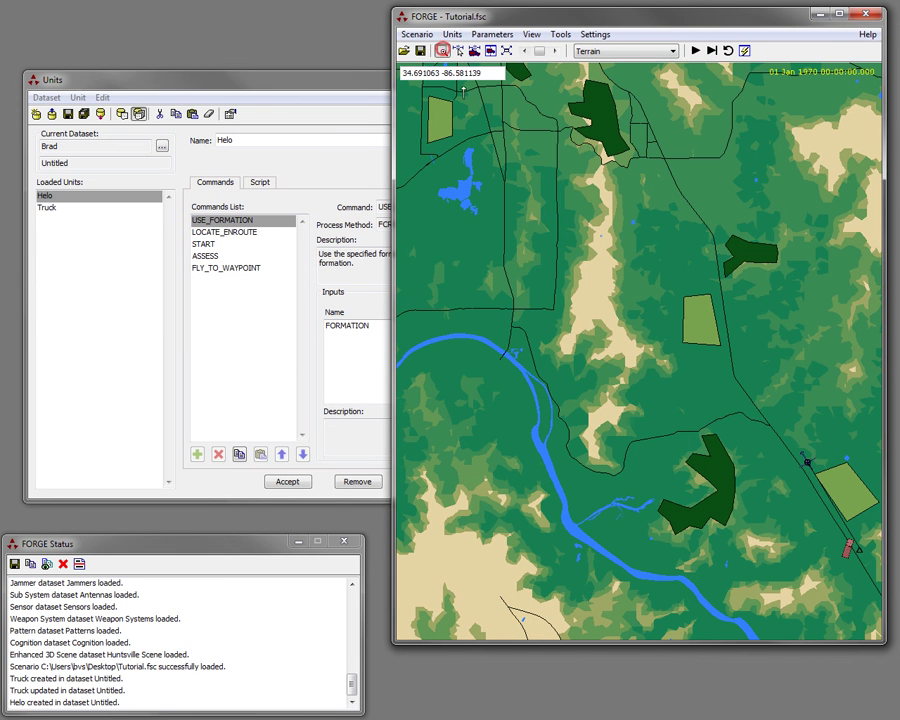
drag(649, 306, 872, 604)
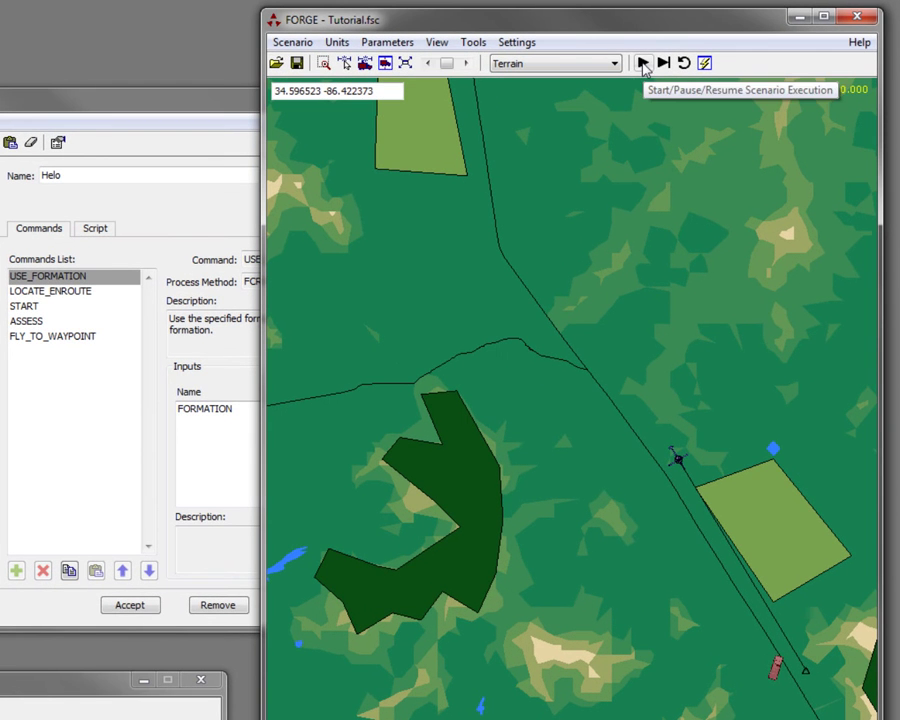
click(650, 62)
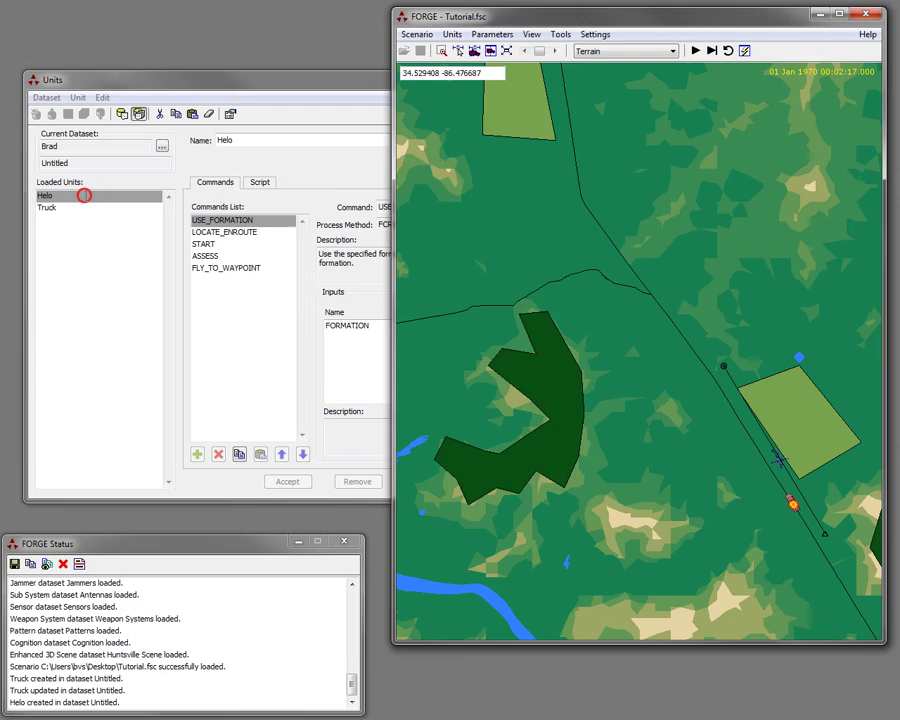
Reset the scenario, delete the ASSESS command from the Helo unit's command list, and run the scenario again.
click(84, 195)
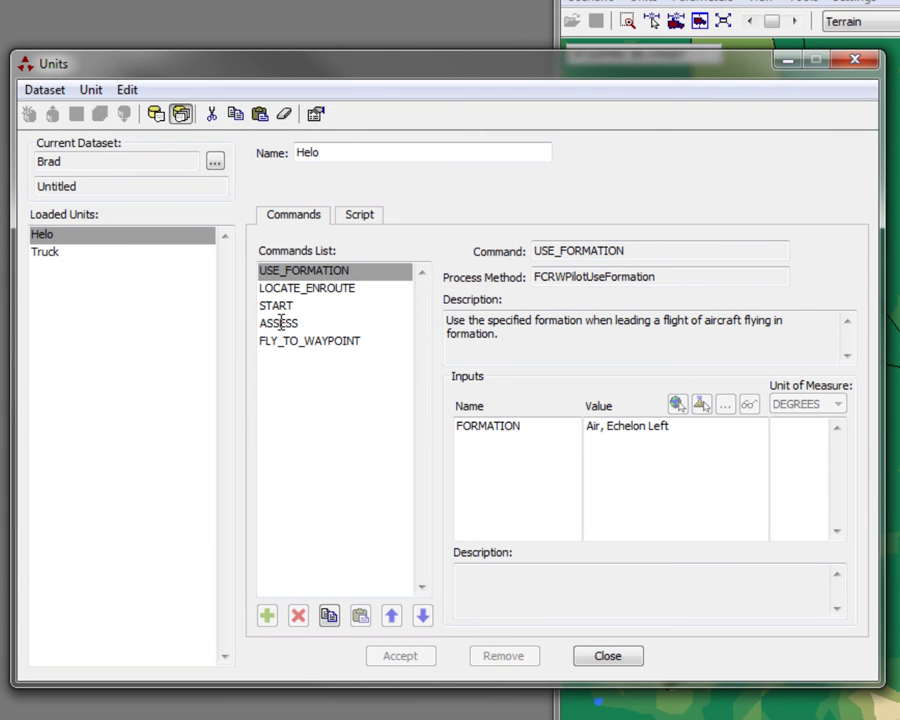
click(281, 323)
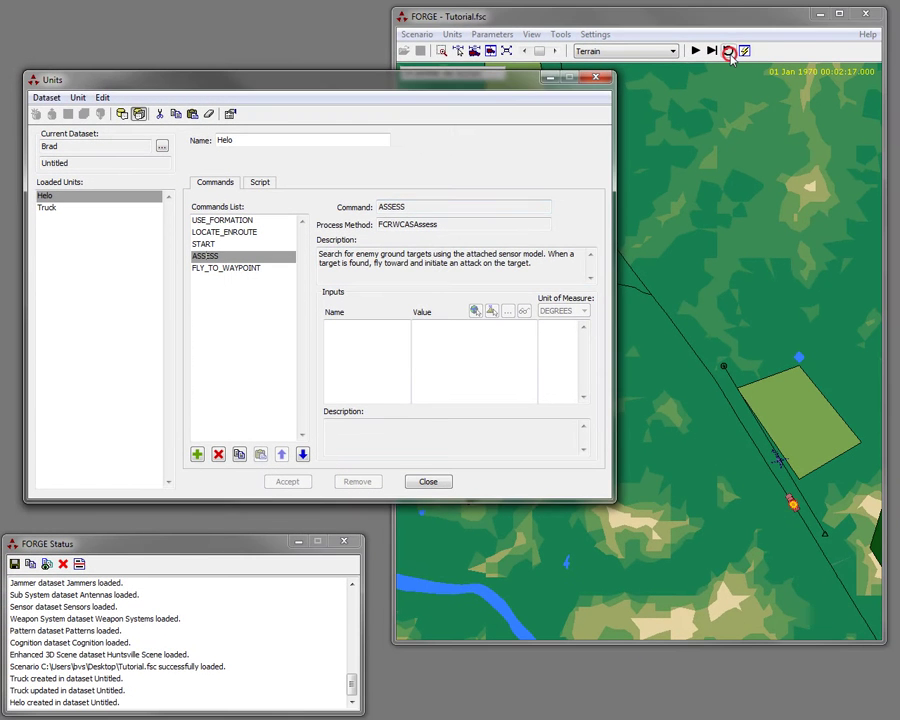
click(730, 52)
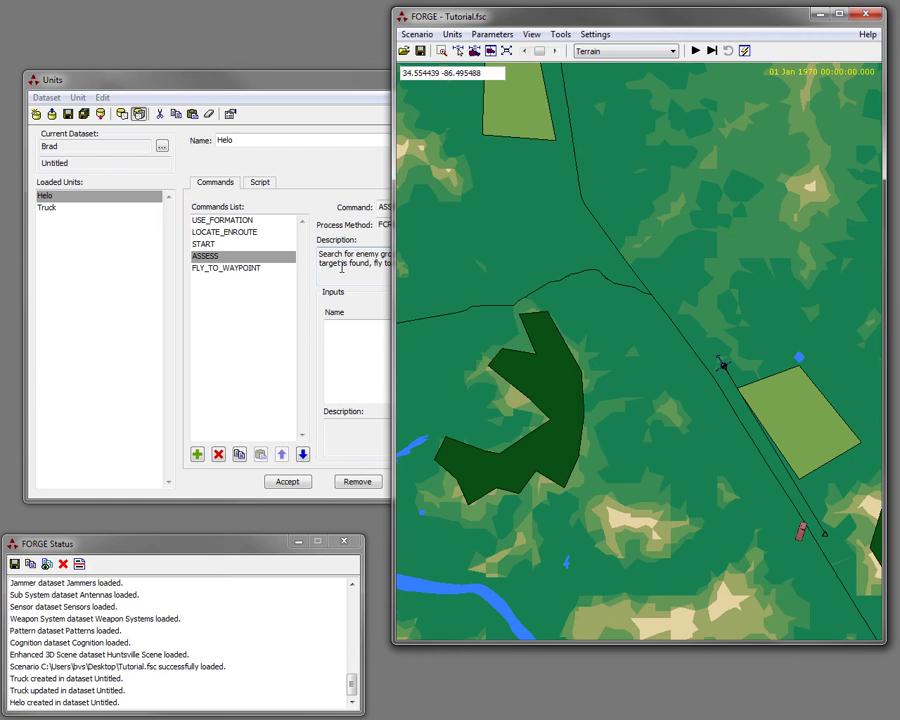
click(228, 258)
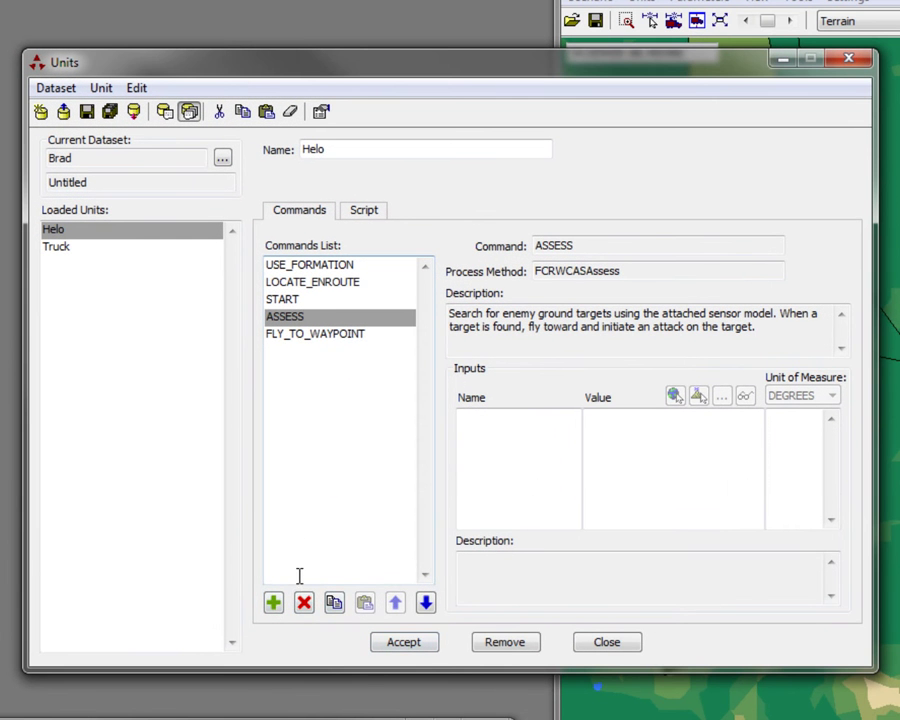
click(303, 605)
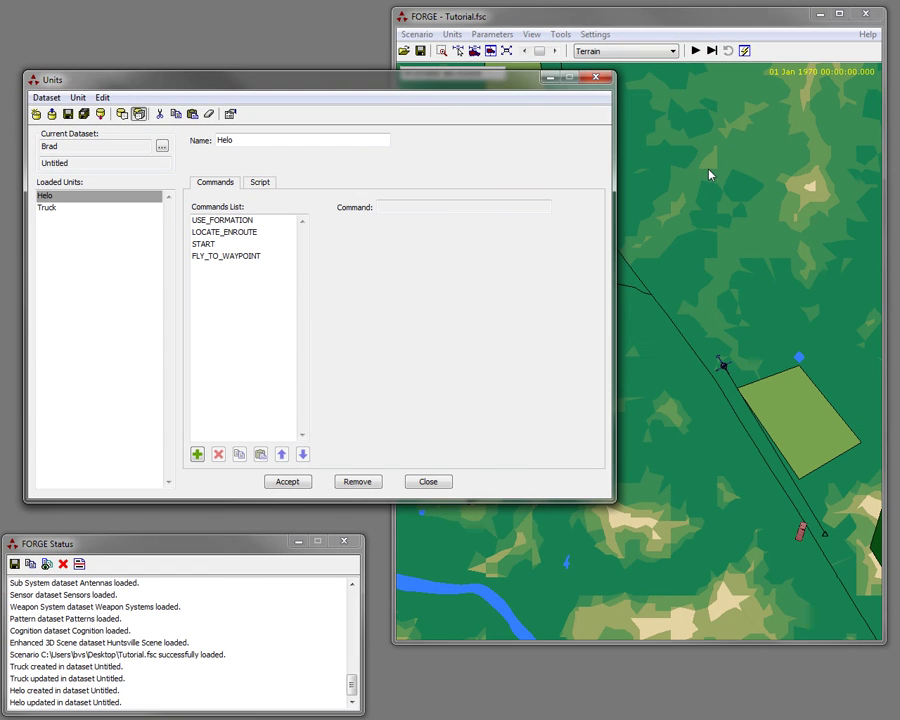
click(695, 50)
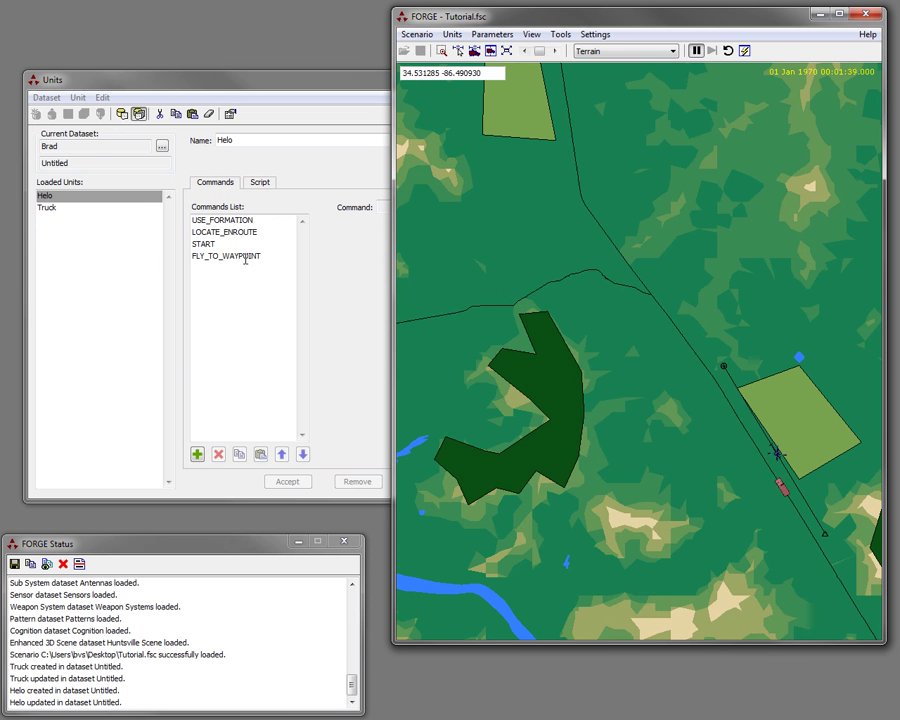
Reset the scenario and duplicate the FLY_TO_WAYPOINT command in the Helo unit's command list.
click(731, 53)
click(215, 256)
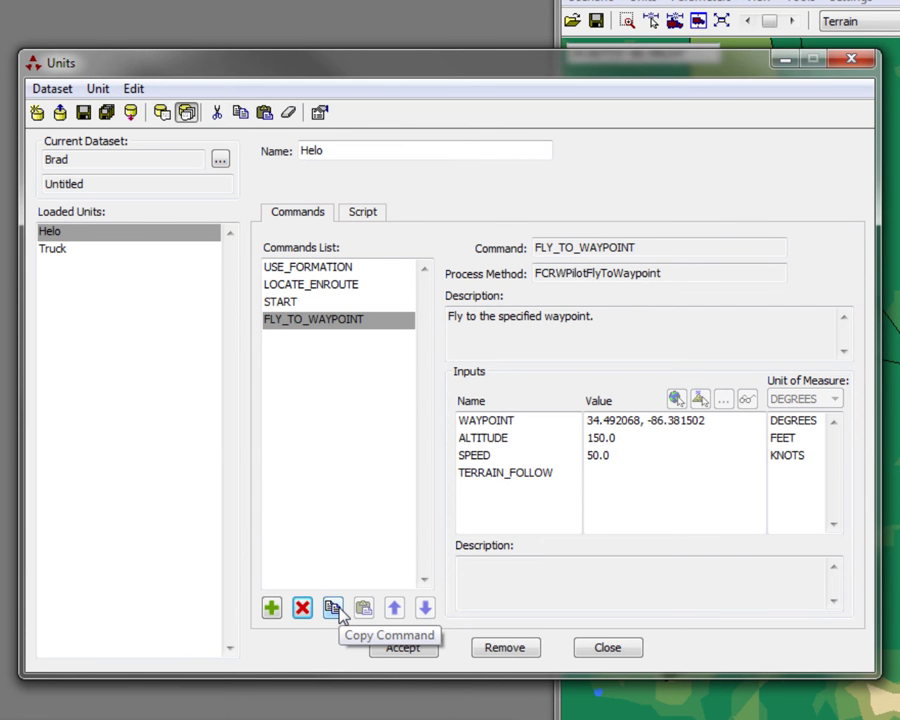
click(333, 608)
click(363, 608)
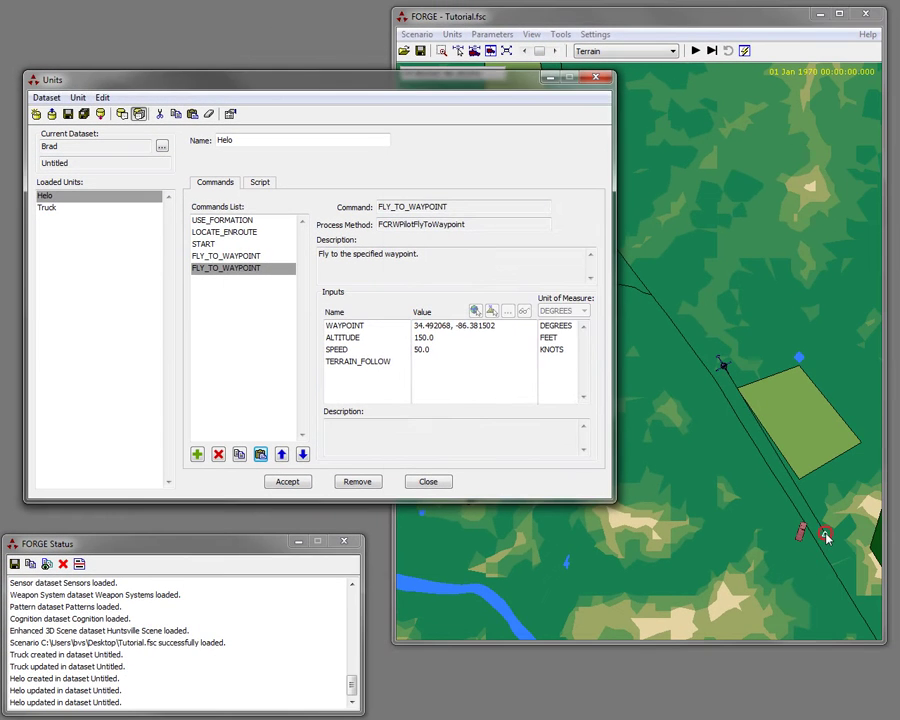
Move the waypoint of Helo's first FLY_TO_WAYPOINT command up the route toward the helicopter, to 34.519239, -86.402433.
click(826, 537)
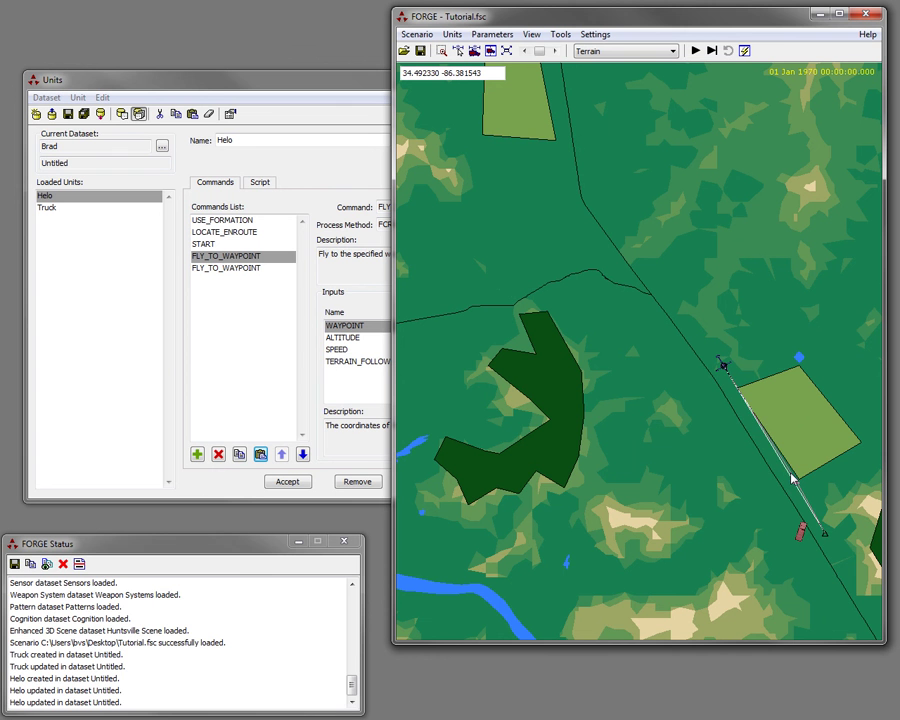
click(748, 411)
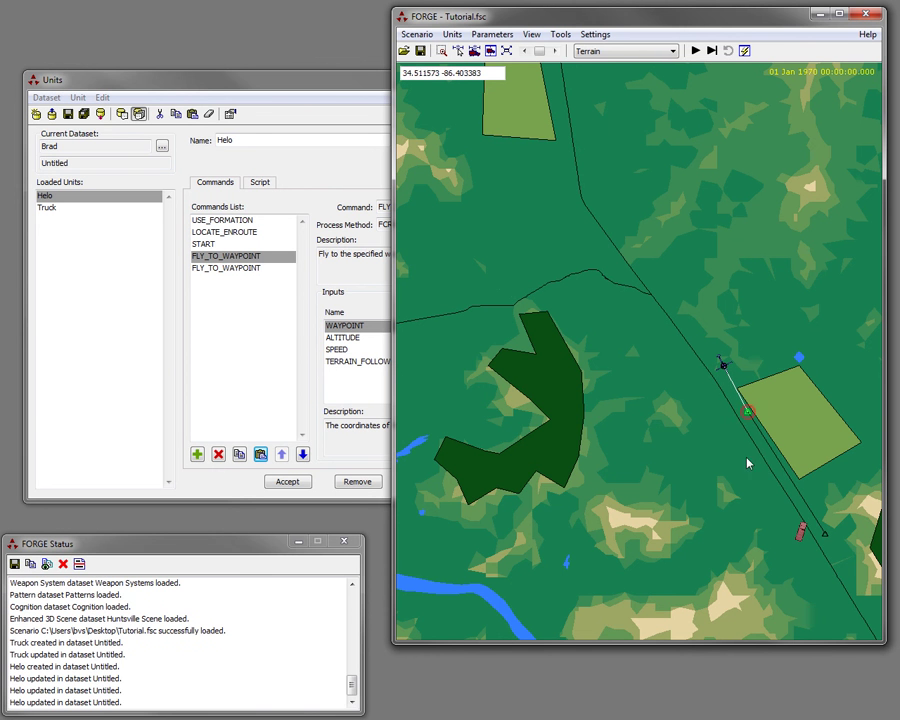
Add an ATTACK command to the Helo unit directly after its first FLY_TO_WAYPOINT command.
click(222, 256)
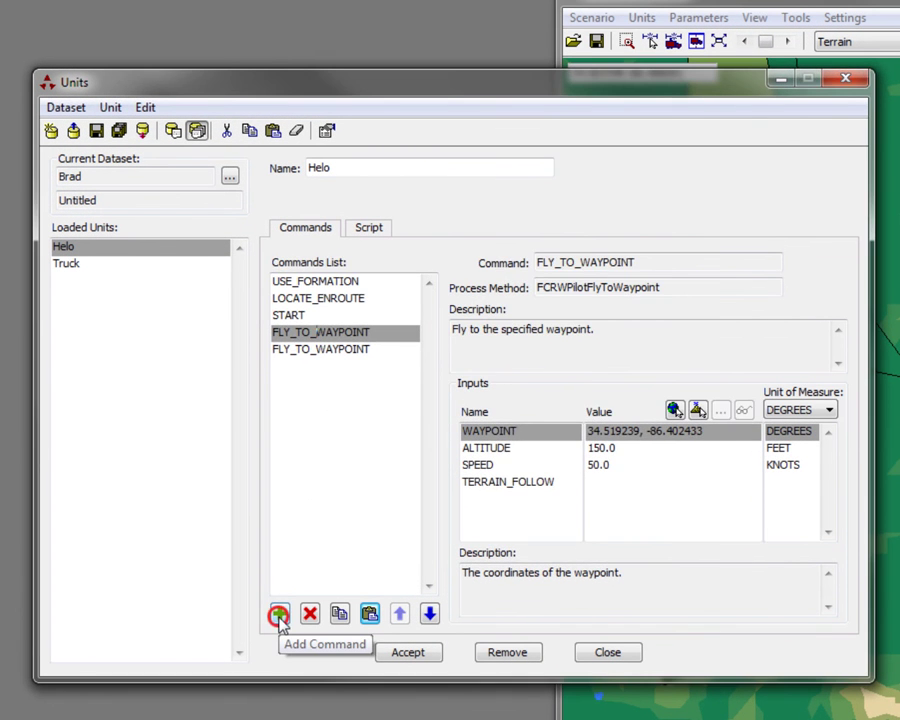
click(279, 614)
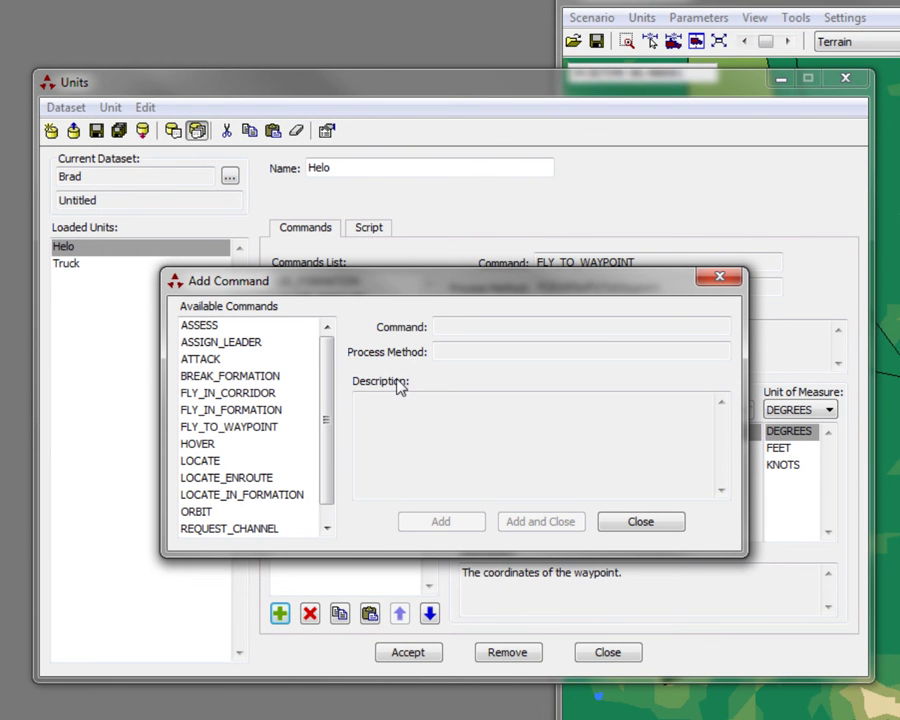
drag(329, 392, 314, 436)
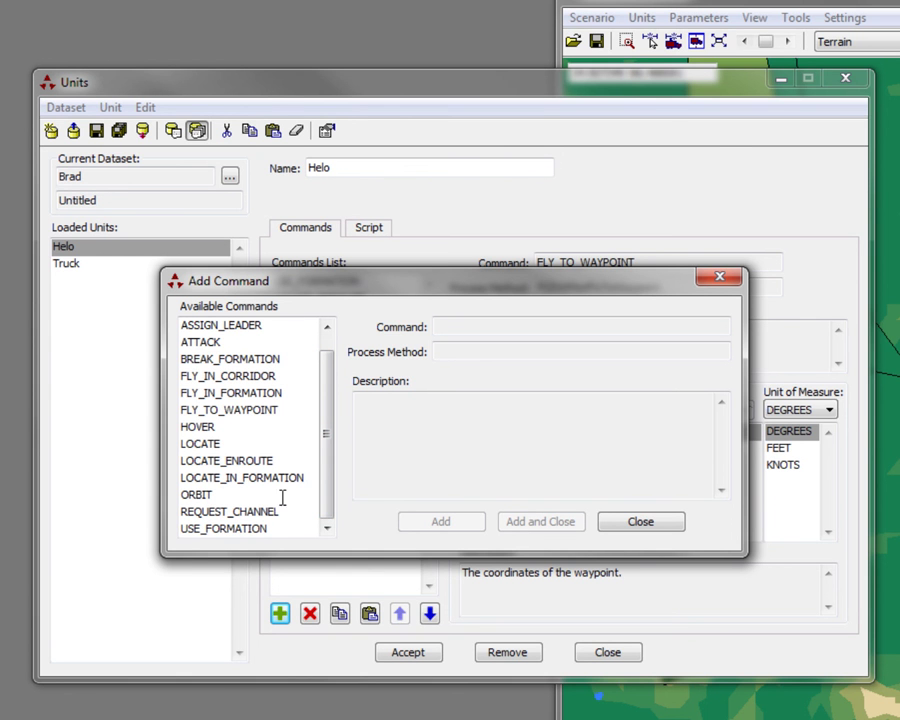
drag(327, 464, 337, 398)
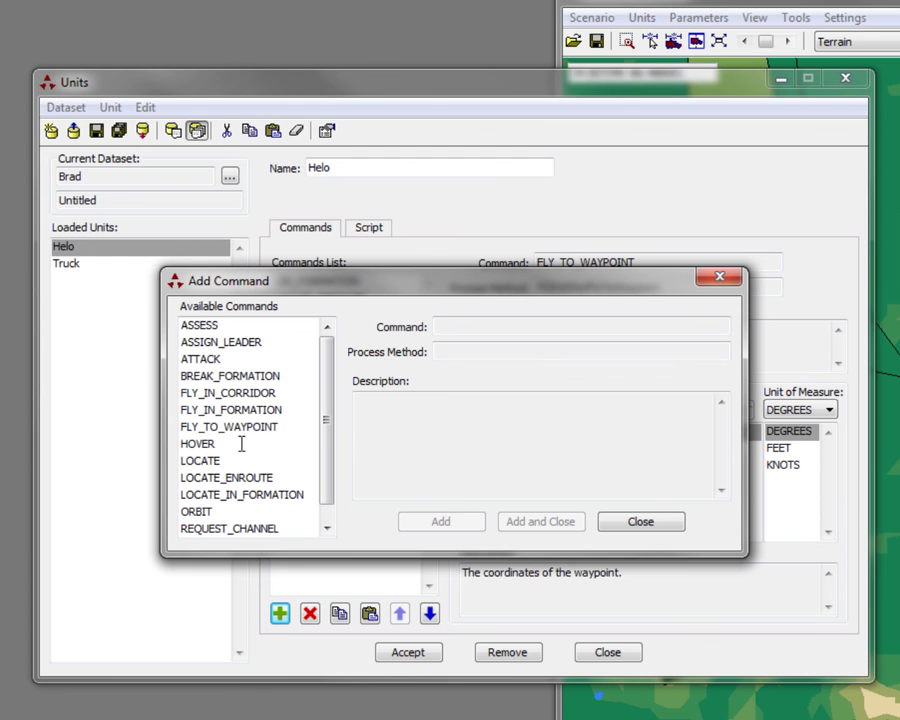
click(184, 358)
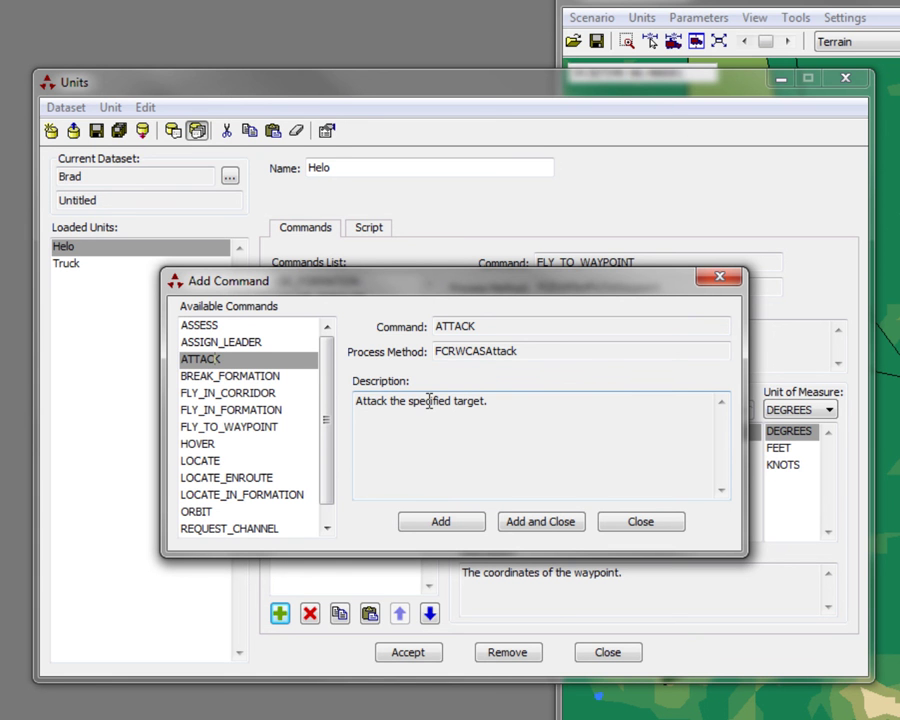
click(541, 523)
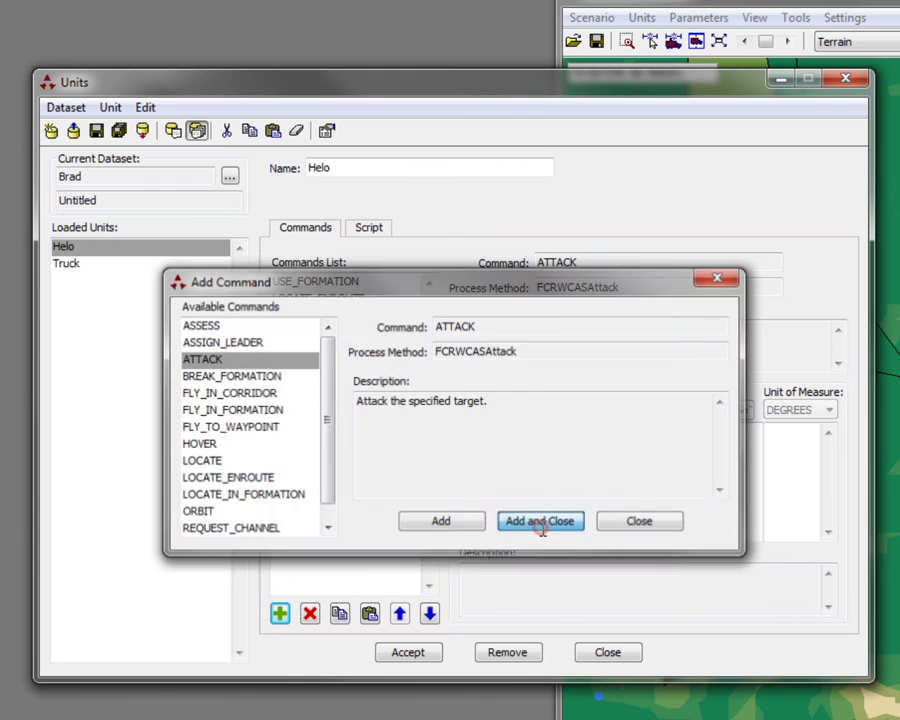
Set the ATTACK command's TARGET_NAME input to the Truck unit.
click(520, 430)
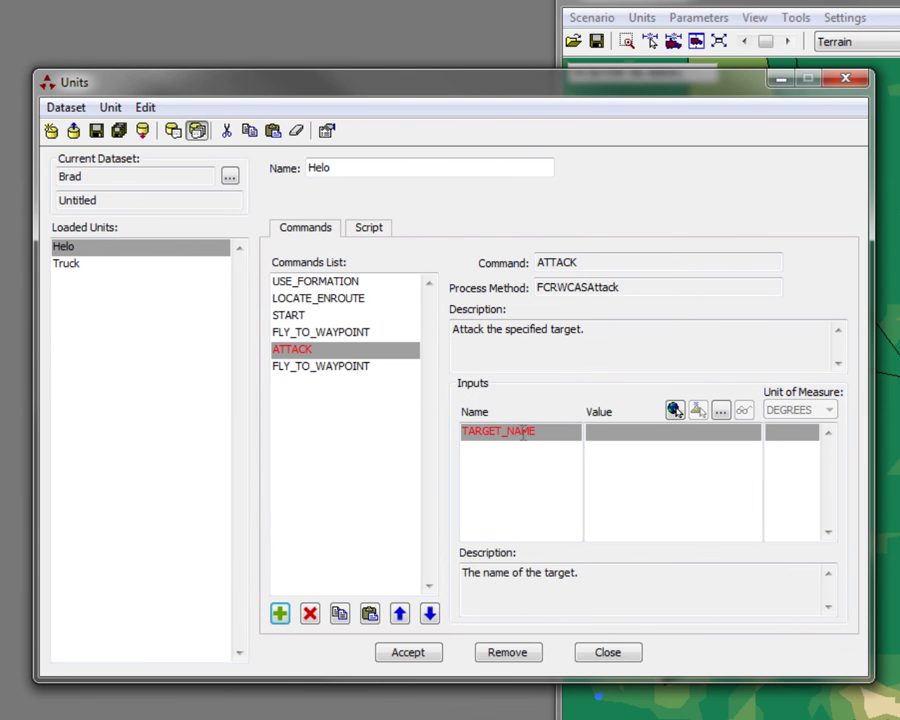
click(633, 432)
click(674, 410)
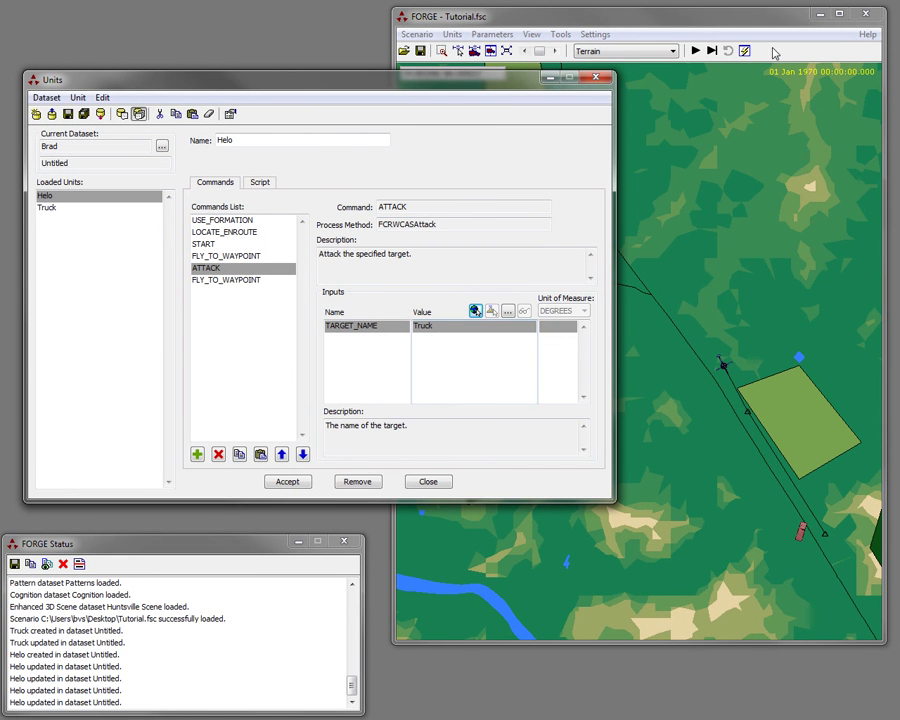
Run the scenario to watch how Helo carries out the attack on the truck, and reset it to the start.
click(696, 51)
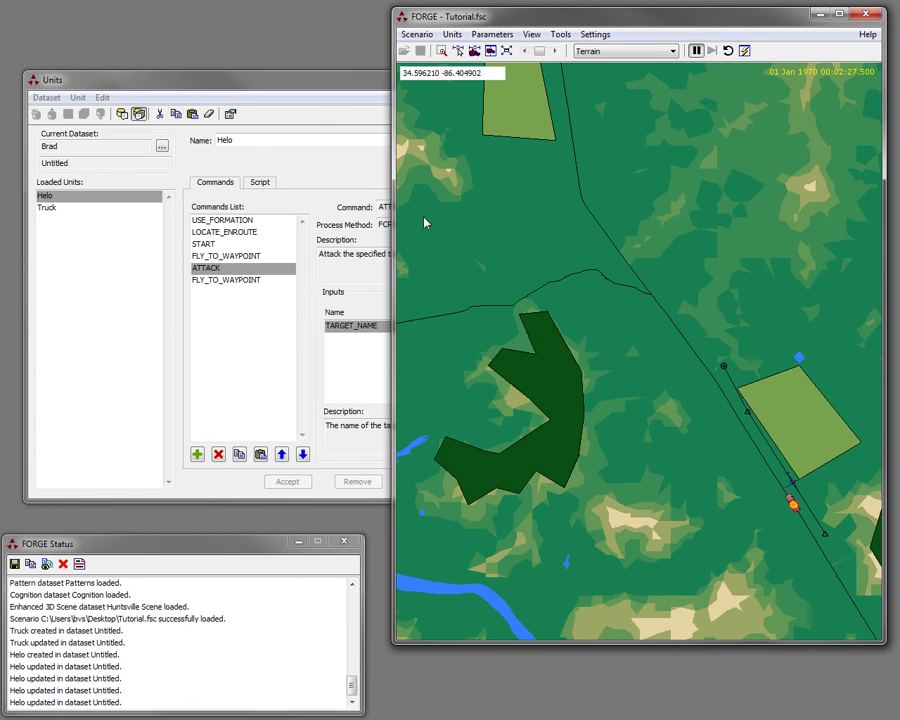
click(696, 50)
click(729, 50)
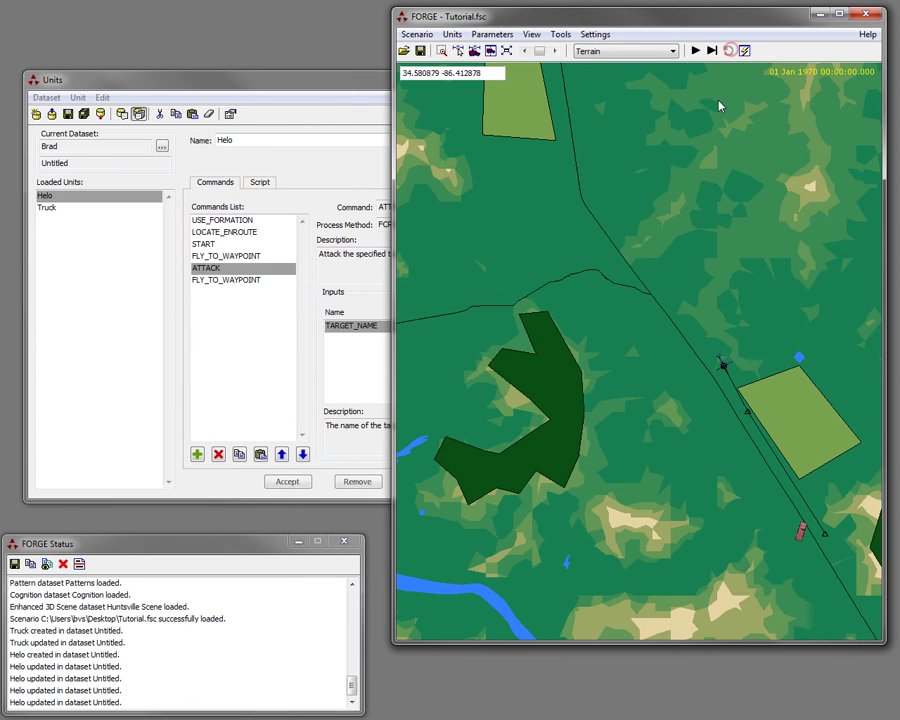